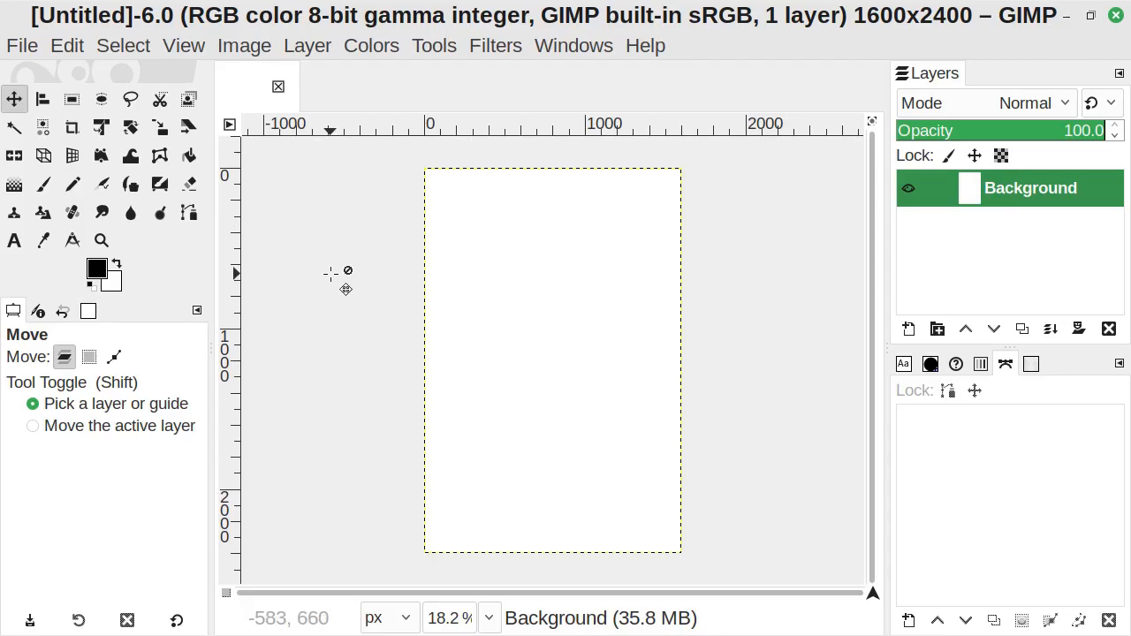
# Create a new 1600 by 2400 px transparent layer named "Gradient" above the background.
pyautogui.click(323, 45)
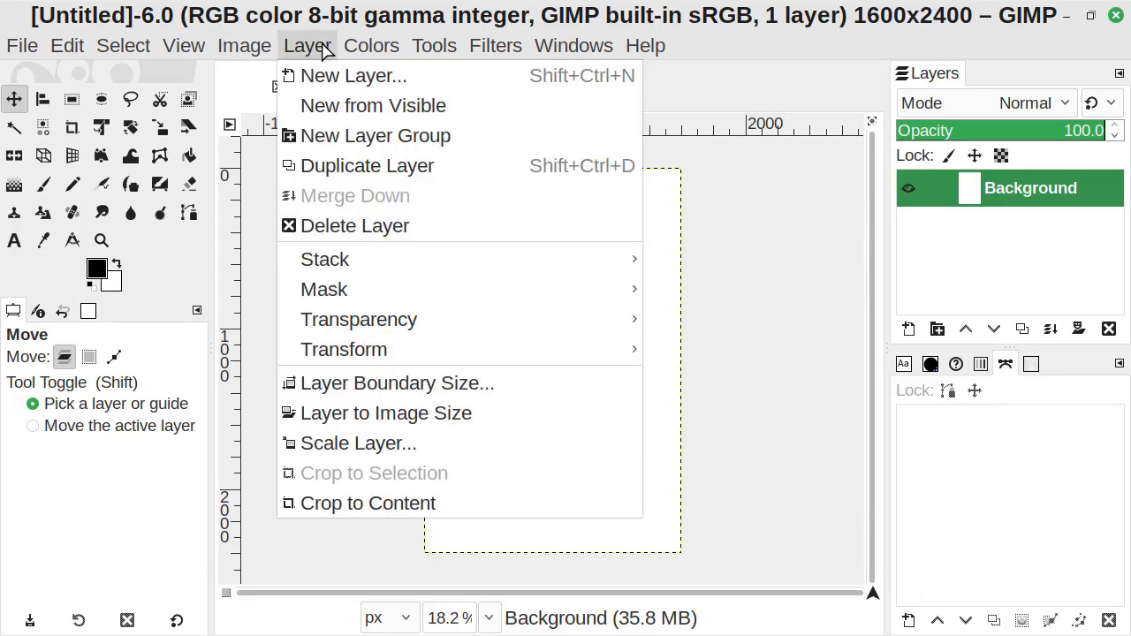
pyautogui.click(460, 79)
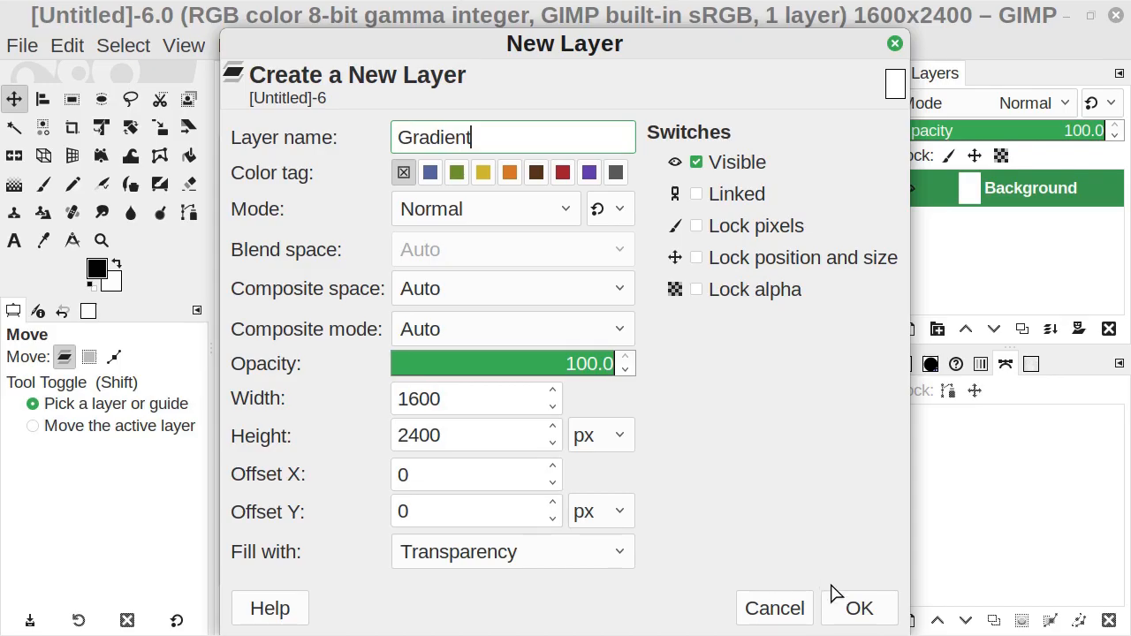
pyautogui.click(841, 612)
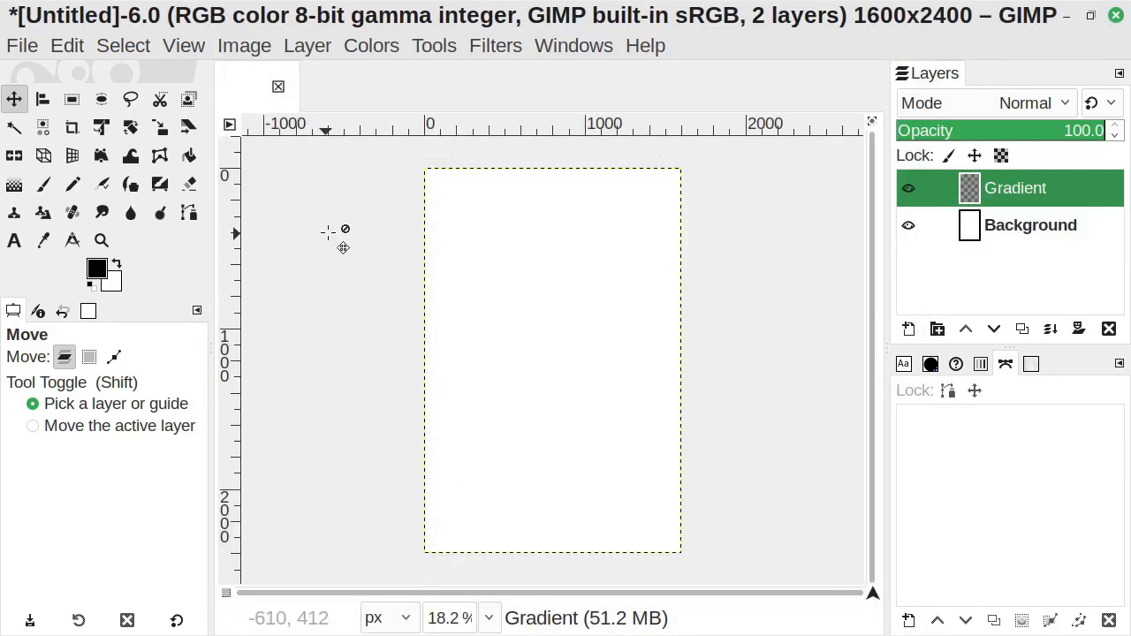
# Set up the Gradient tool with the Blue Green gradient and the Linear shape.
pyautogui.click(422, 50)
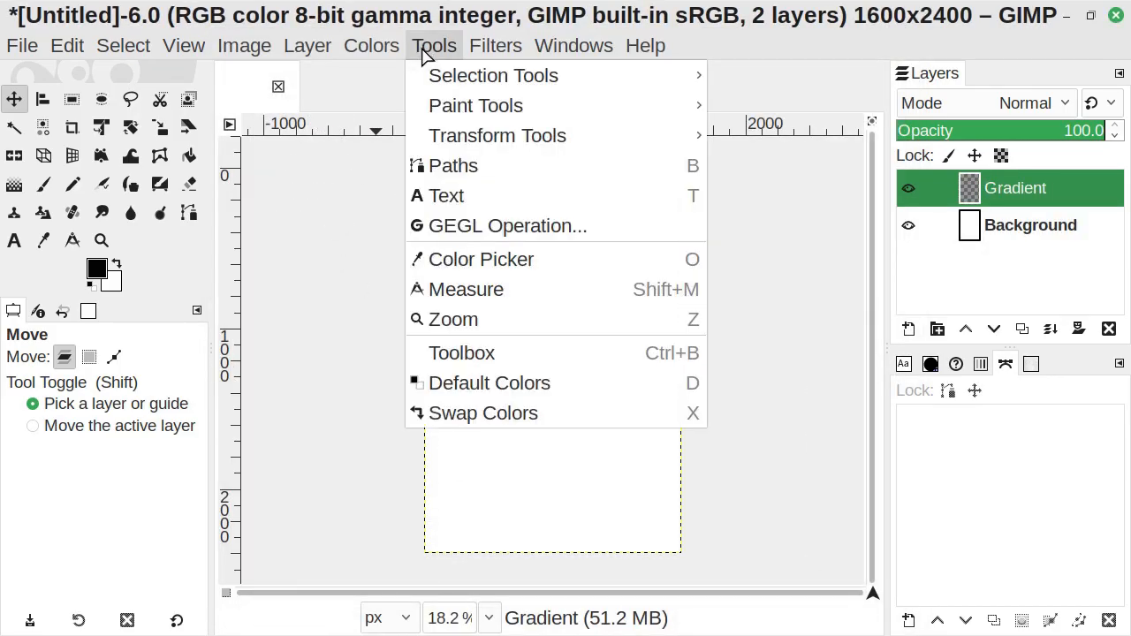
pyautogui.moveTo(457, 78)
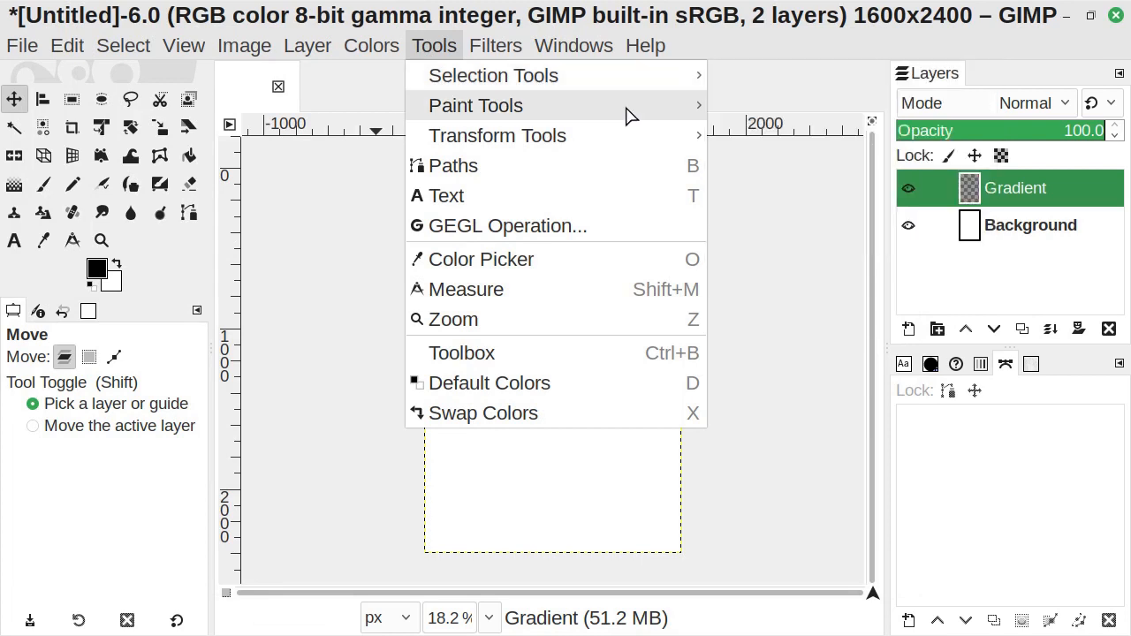
pyautogui.moveTo(626, 114)
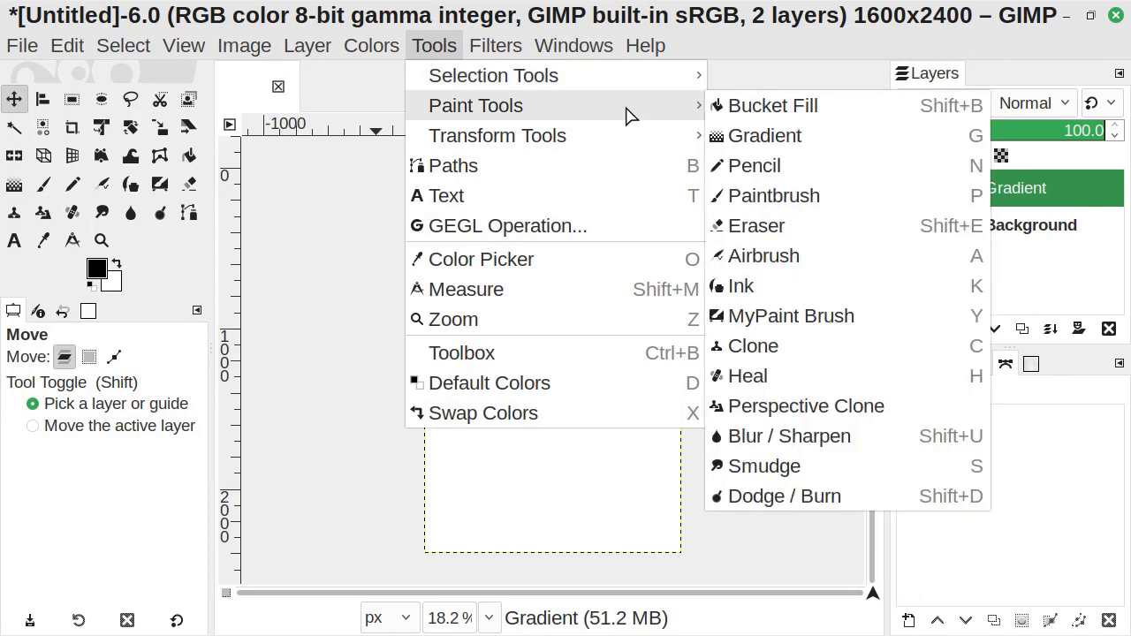
pyautogui.click(846, 148)
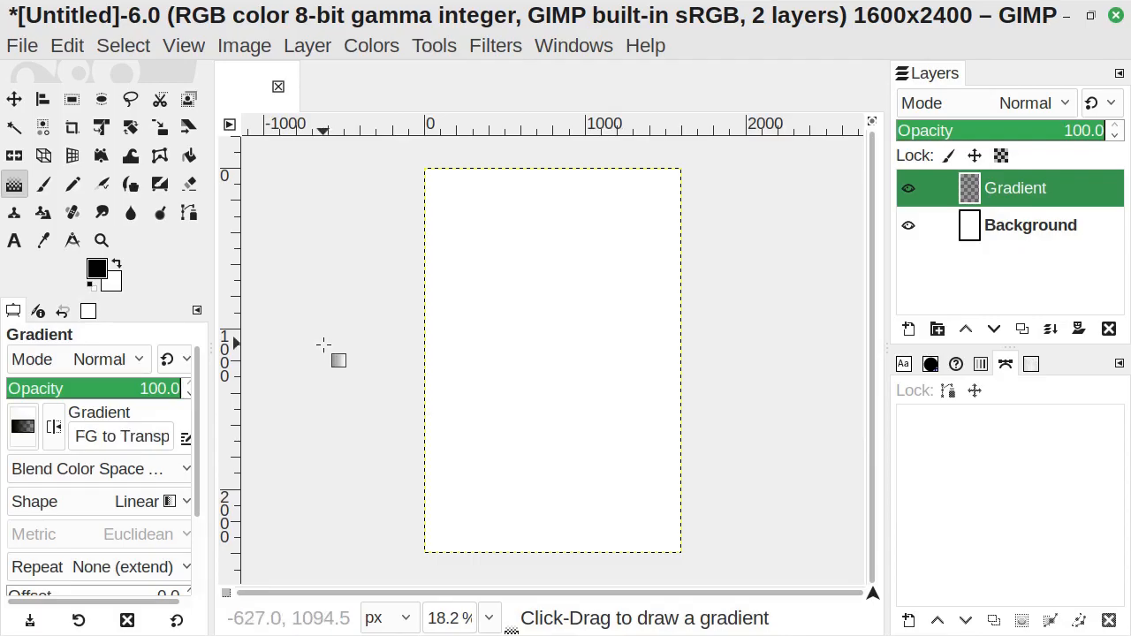
pyautogui.click(22, 428)
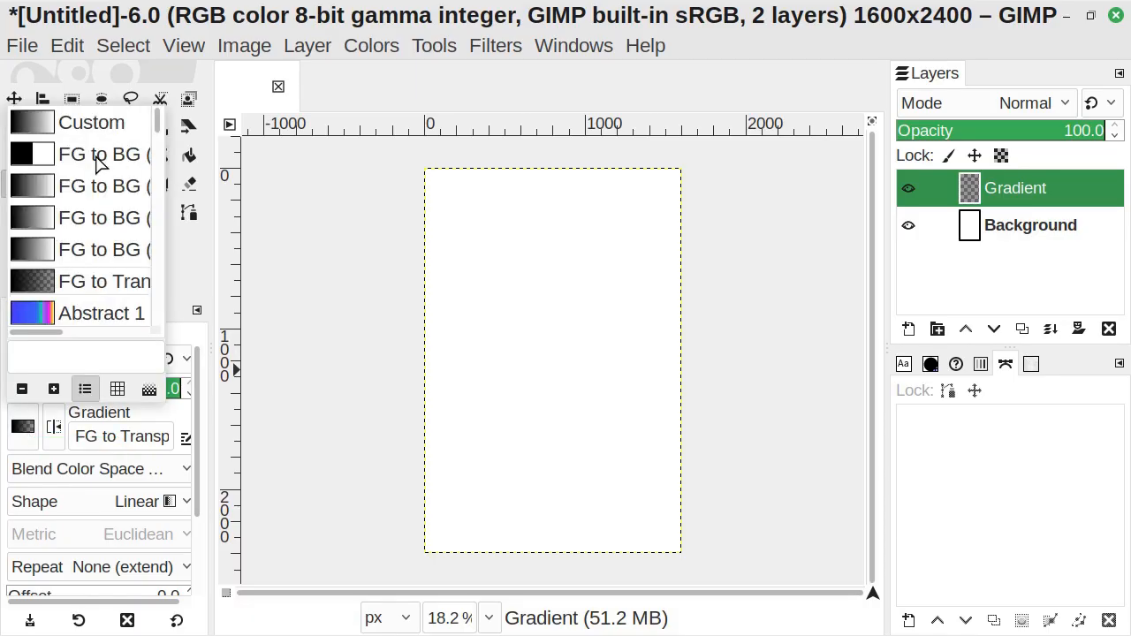
pyautogui.scroll(-5, 99, 162)
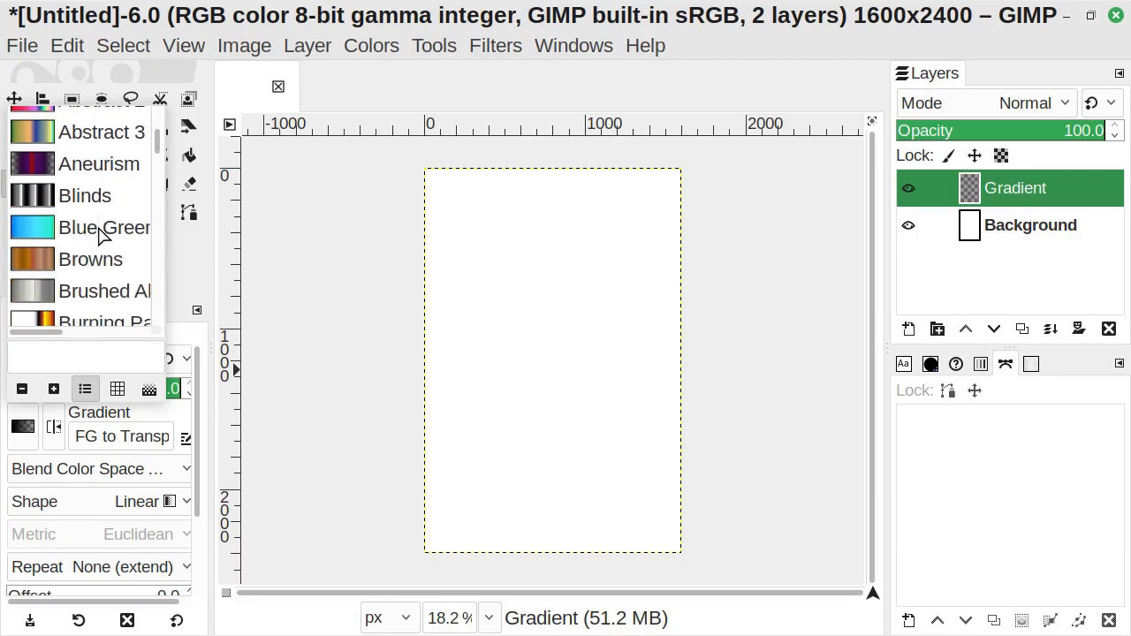
pyautogui.click(103, 231)
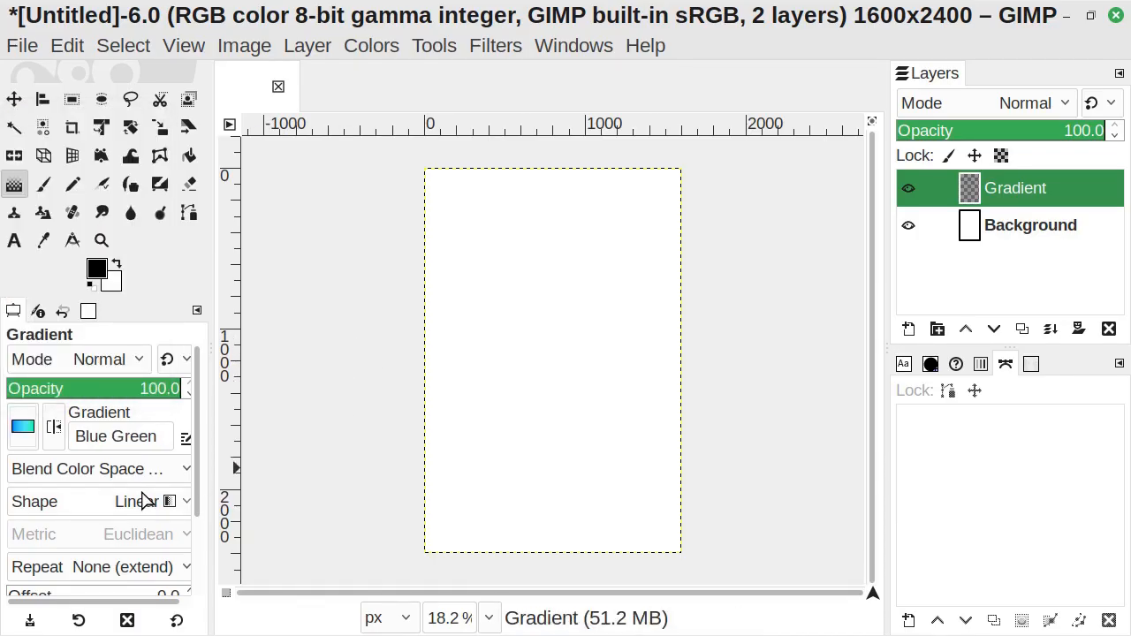
pyautogui.click(86, 513)
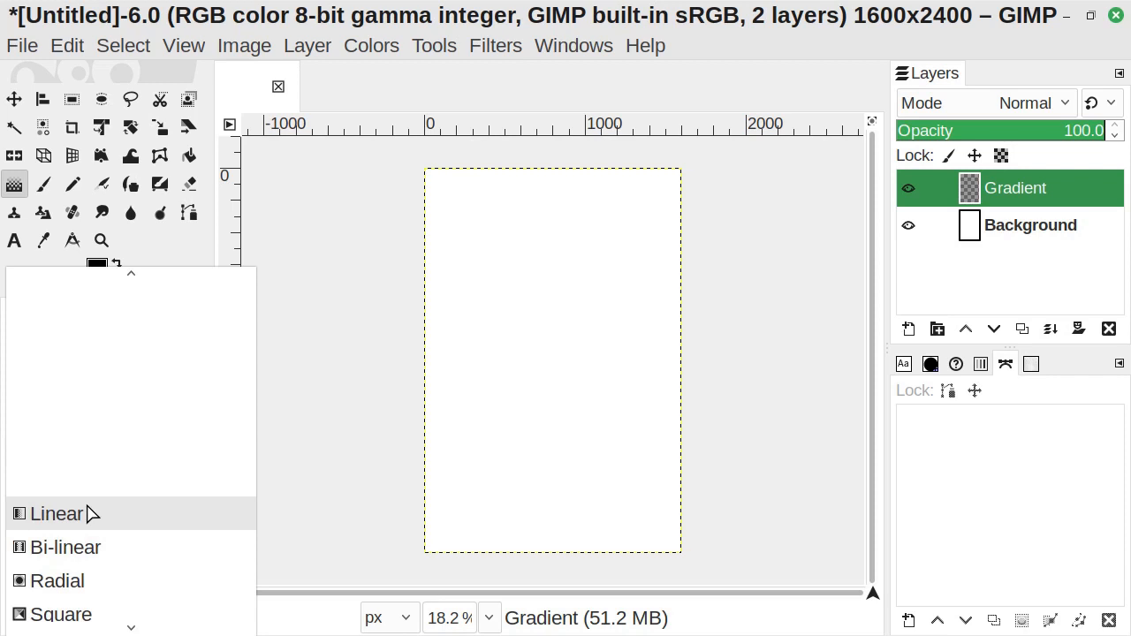
pyautogui.click(151, 524)
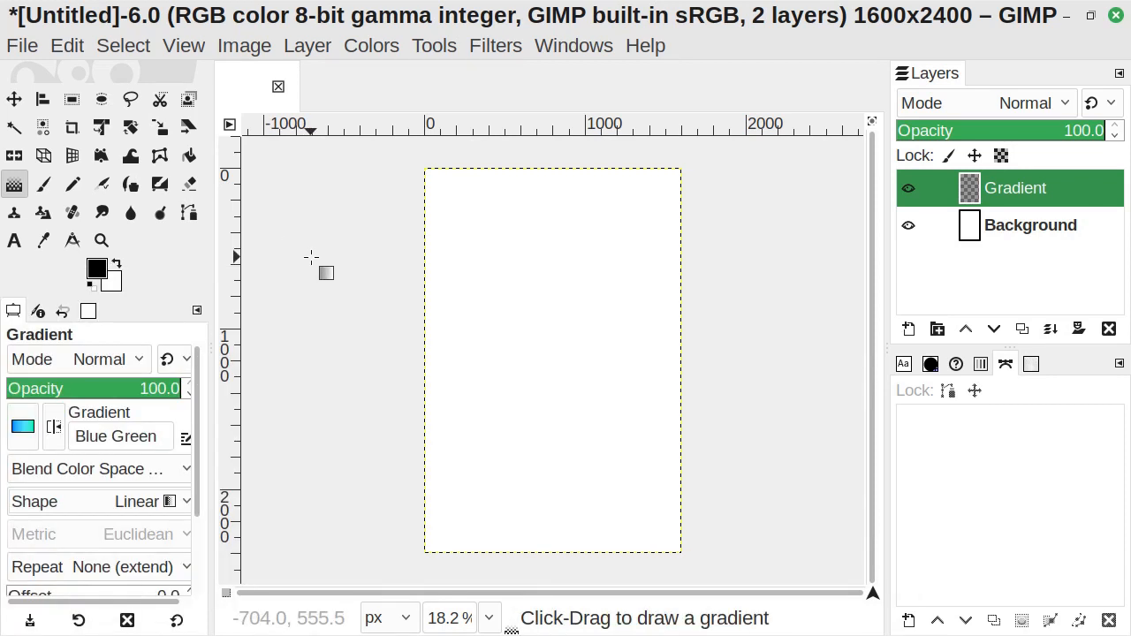
# Draw a diagonal gradient across the Gradient layer from about (368, 341) to about (1276, 1969) px and apply it.
pyautogui.click(465, 208)
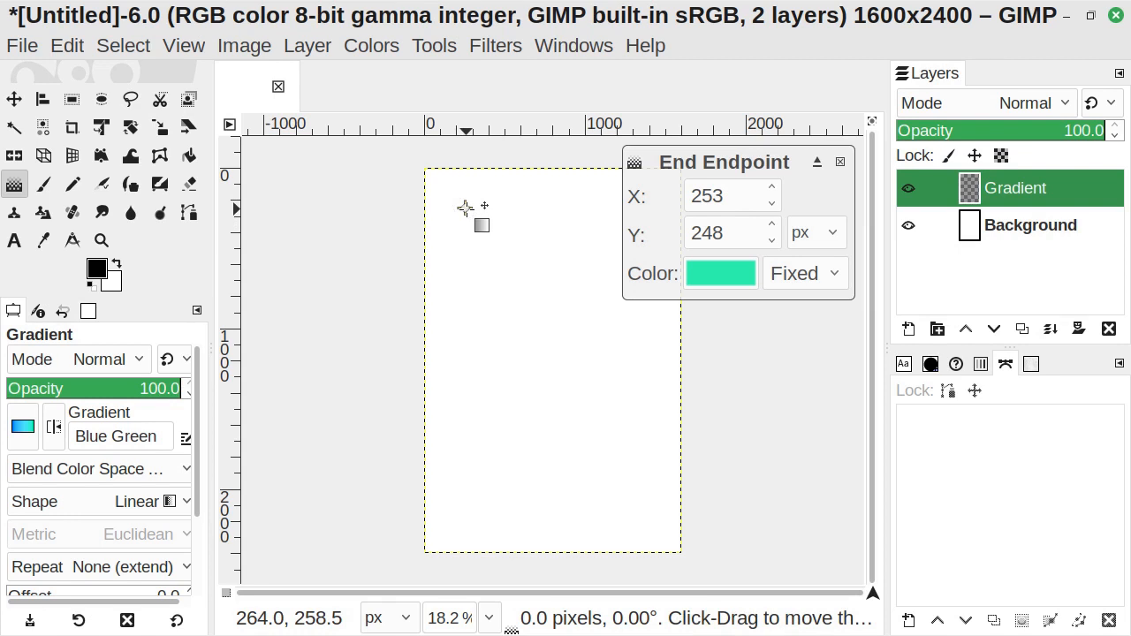
pyautogui.moveTo(465, 207); pyautogui.dragTo(636, 497)
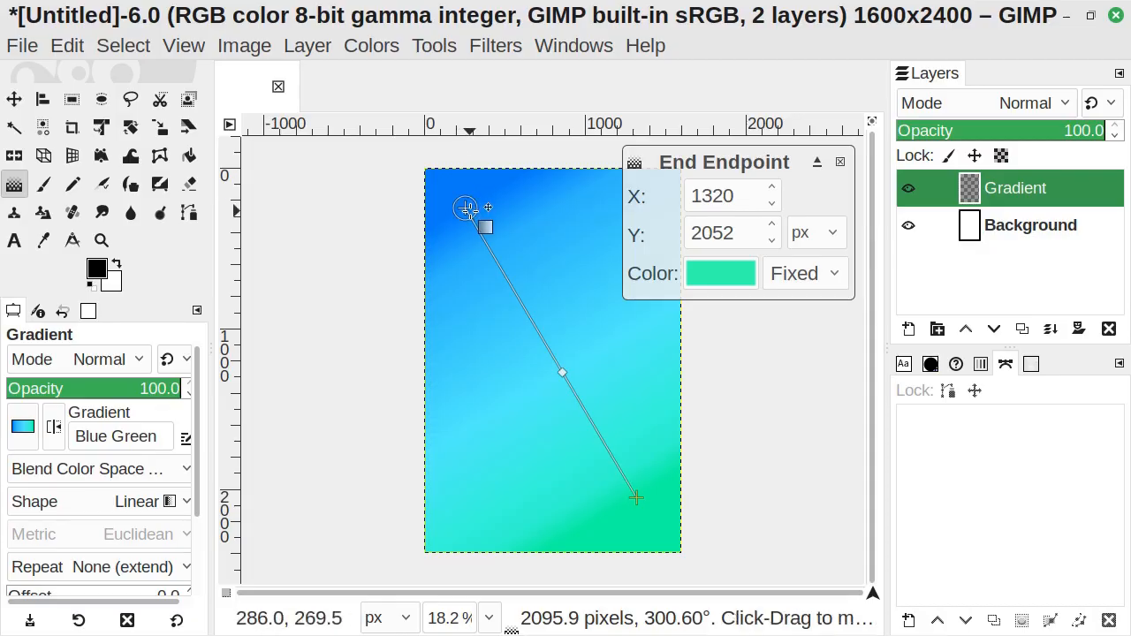
pyautogui.moveTo(470, 213); pyautogui.dragTo(483, 222)
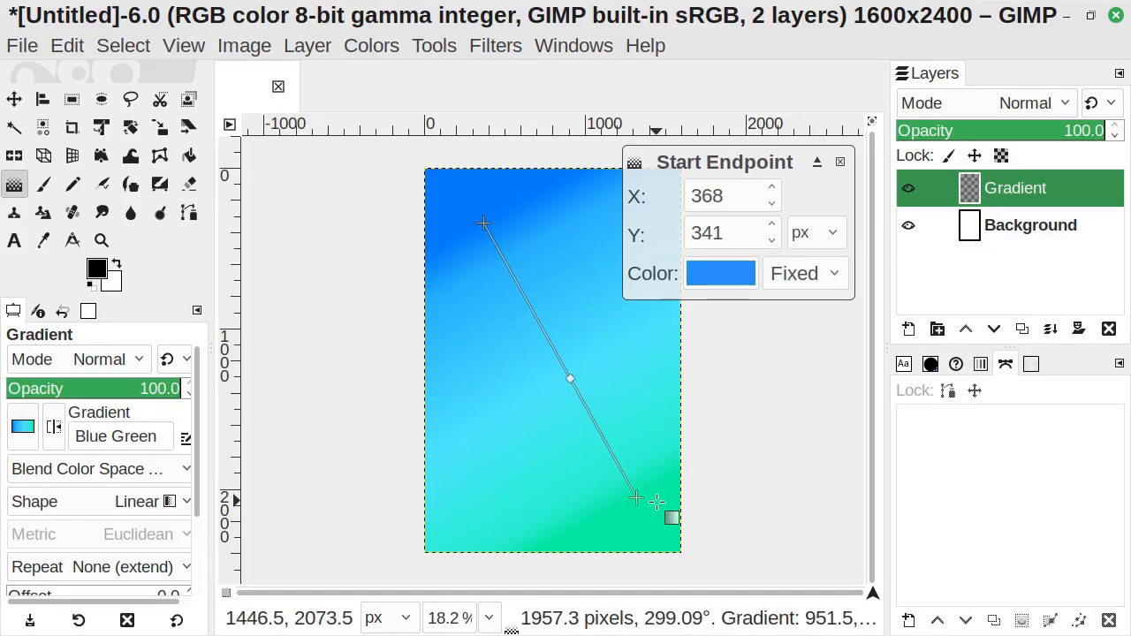
pyautogui.moveTo(639, 498); pyautogui.dragTo(629, 485)
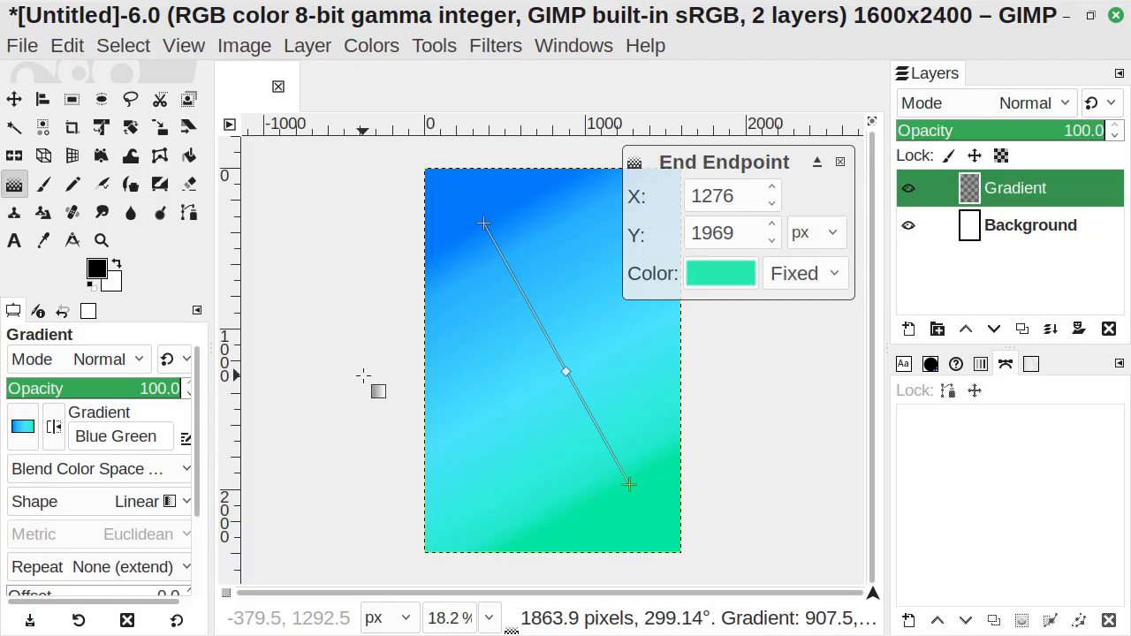
pyautogui.press('Return')
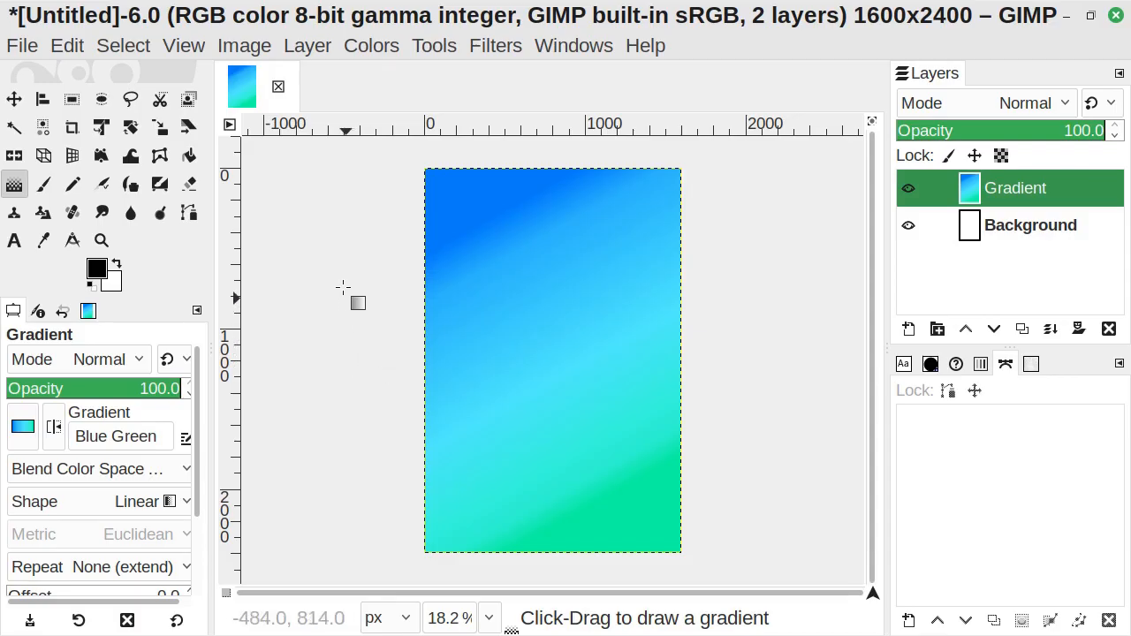
pyautogui.click(55, 46)
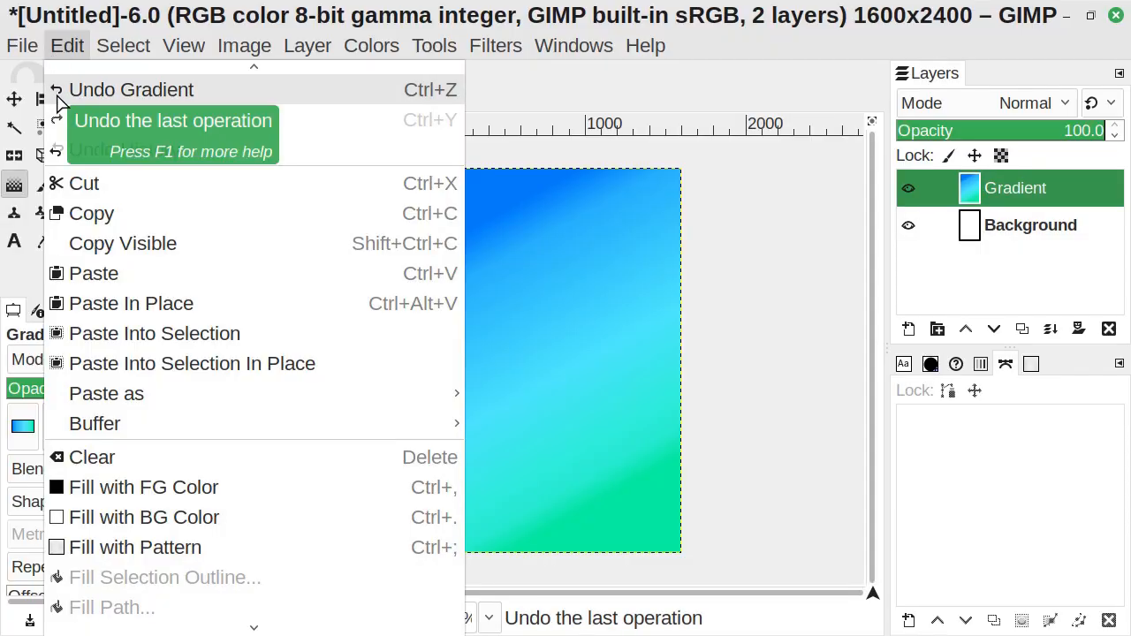
pyautogui.press('Escape')
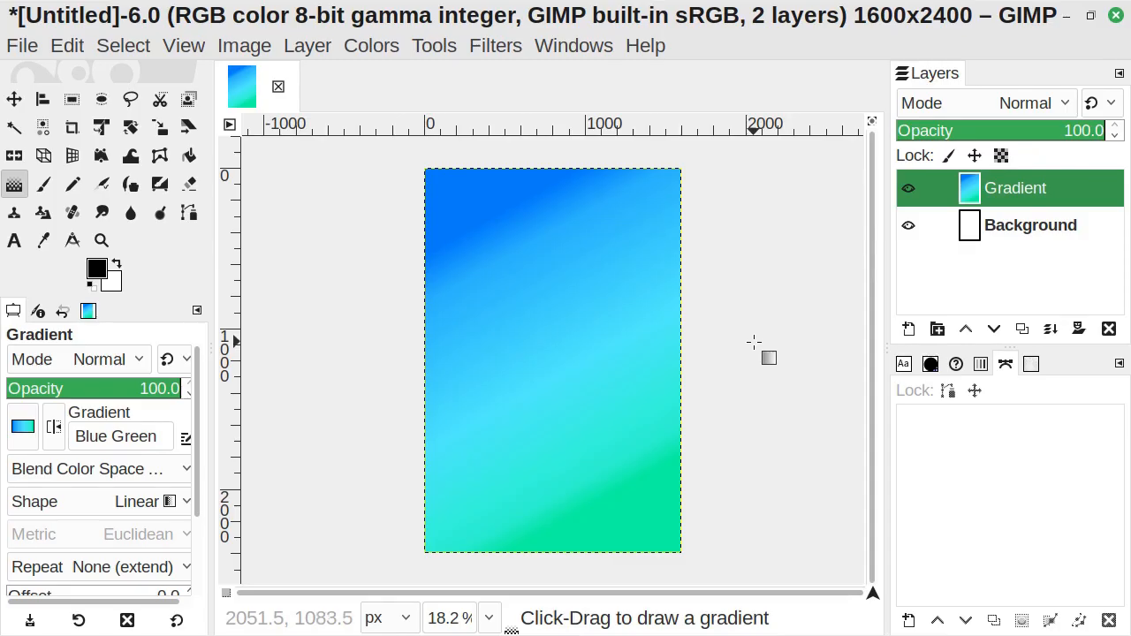
# Duplicate the Gradient layer and make the copy the active layer.
pyautogui.rightClick(1063, 196)
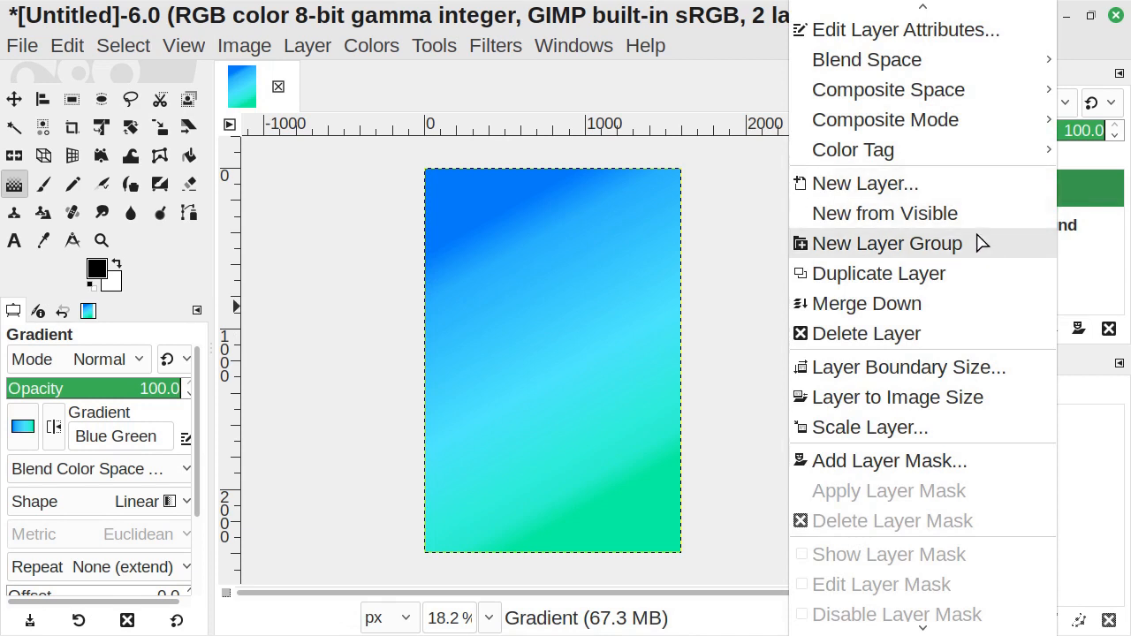
pyautogui.click(976, 285)
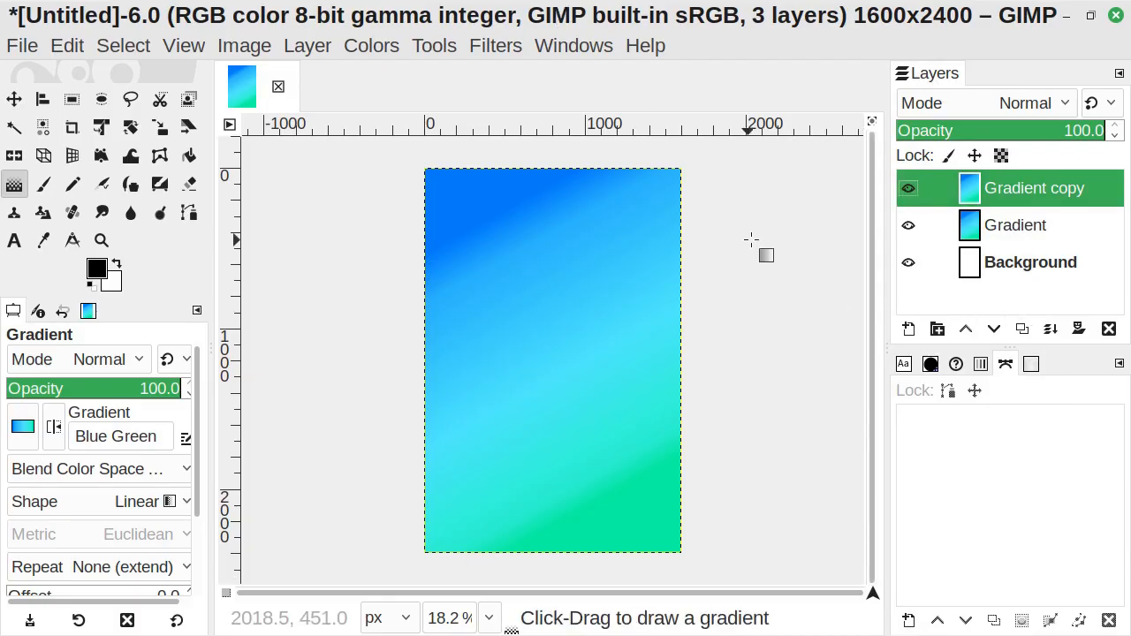
pyautogui.click(1045, 194)
# Flip the duplicated gradient layer horizontally and set its opacity to 50.
pyautogui.click(310, 46)
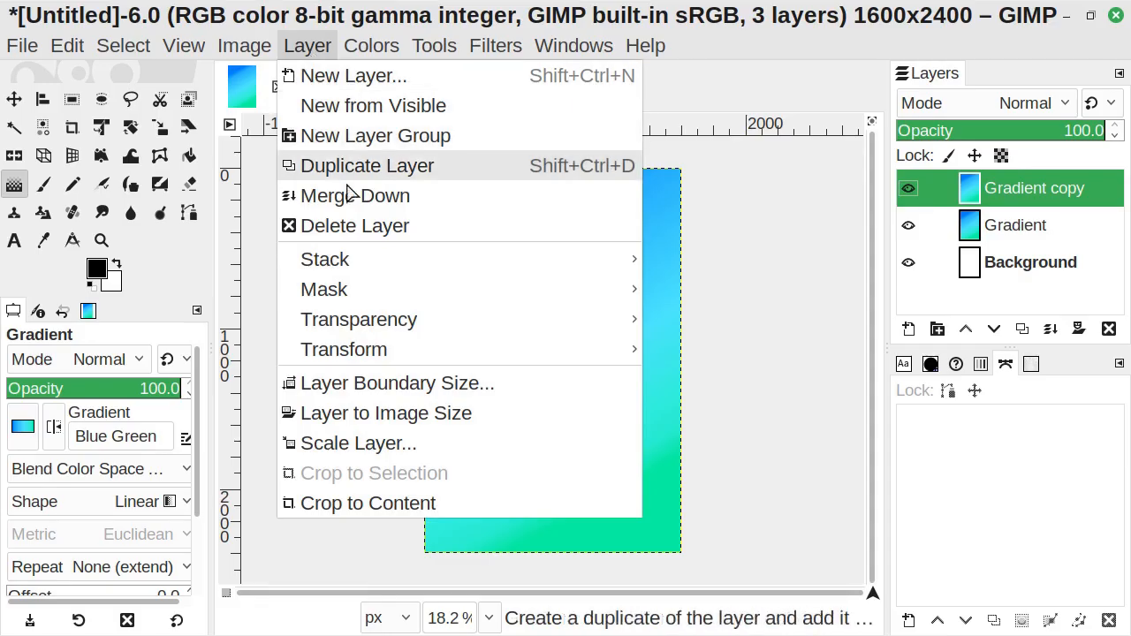
pyautogui.moveTo(417, 325)
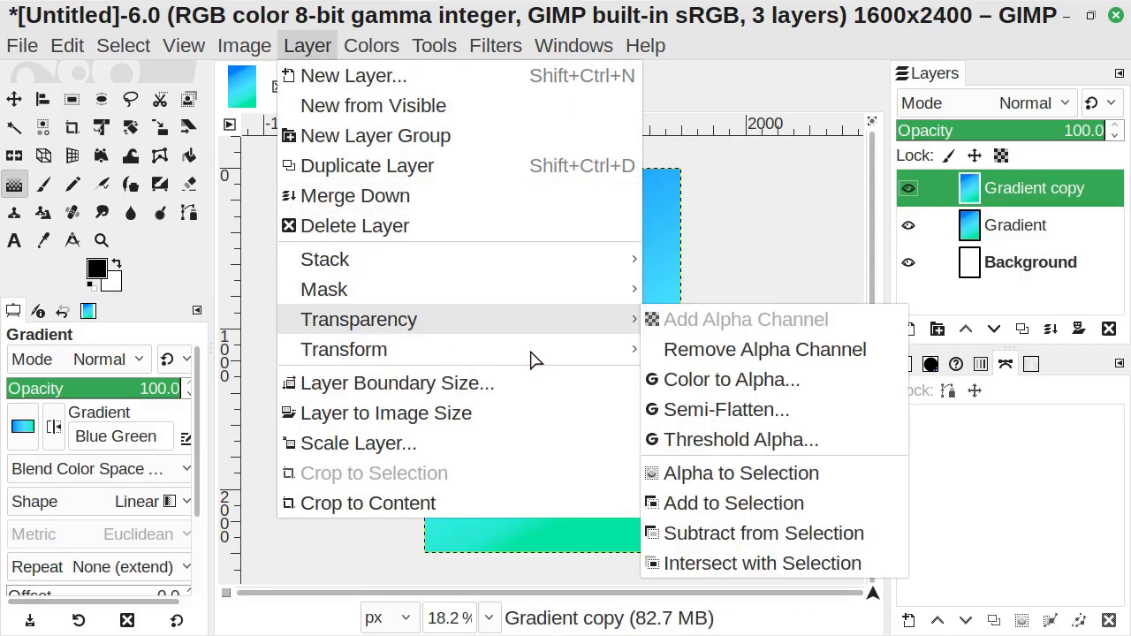
pyautogui.moveTo(596, 360)
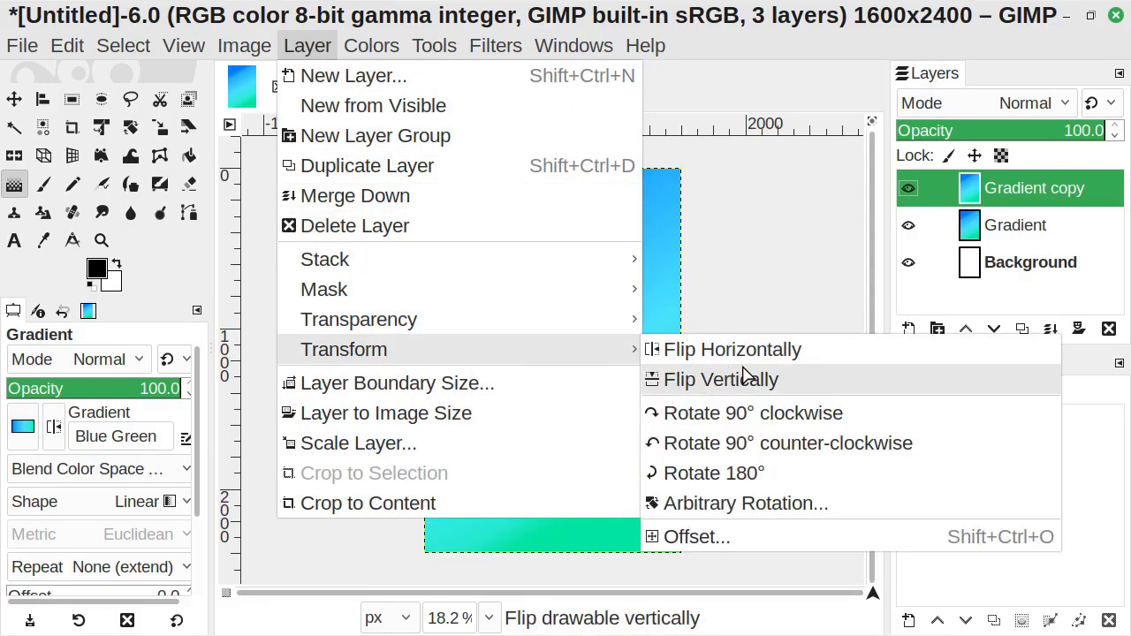
pyautogui.click(821, 357)
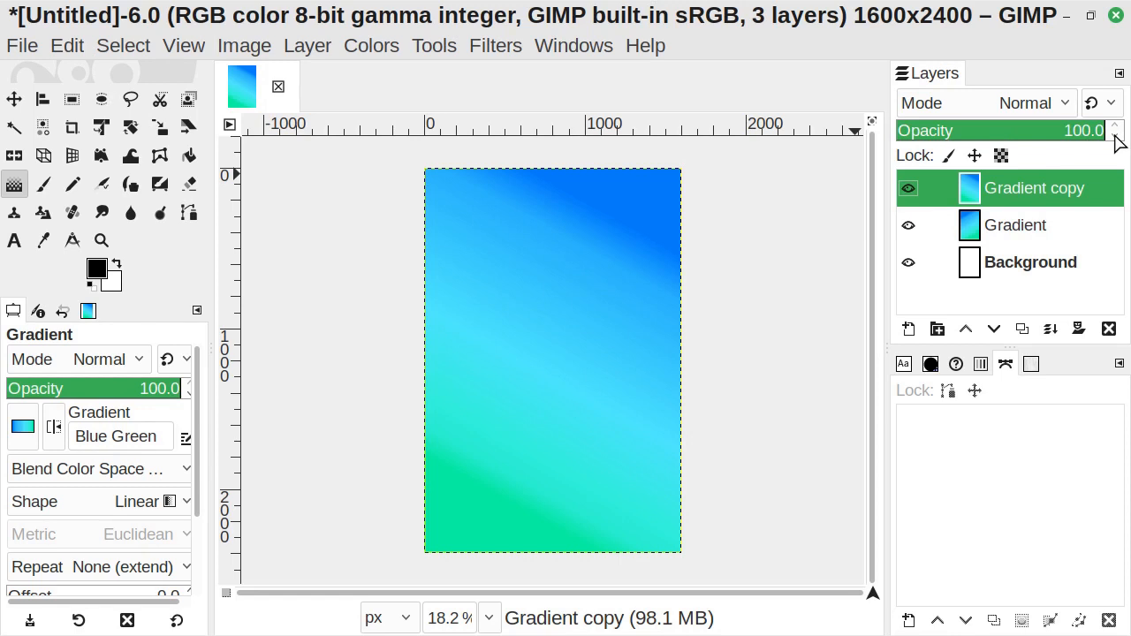
pyautogui.moveTo(1115, 137); pyautogui.dragTo(1115, 137)
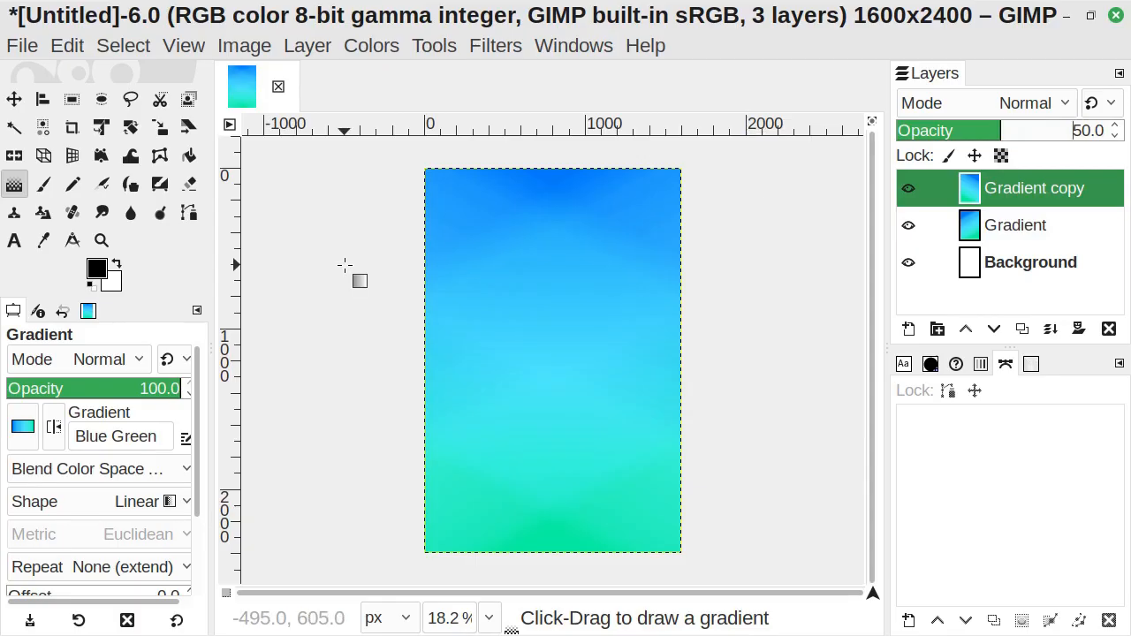
# Draw a crop rectangle about 924 by 688 px over the canvas's upper part and limit the crop to the current layer.
pyautogui.click(441, 50)
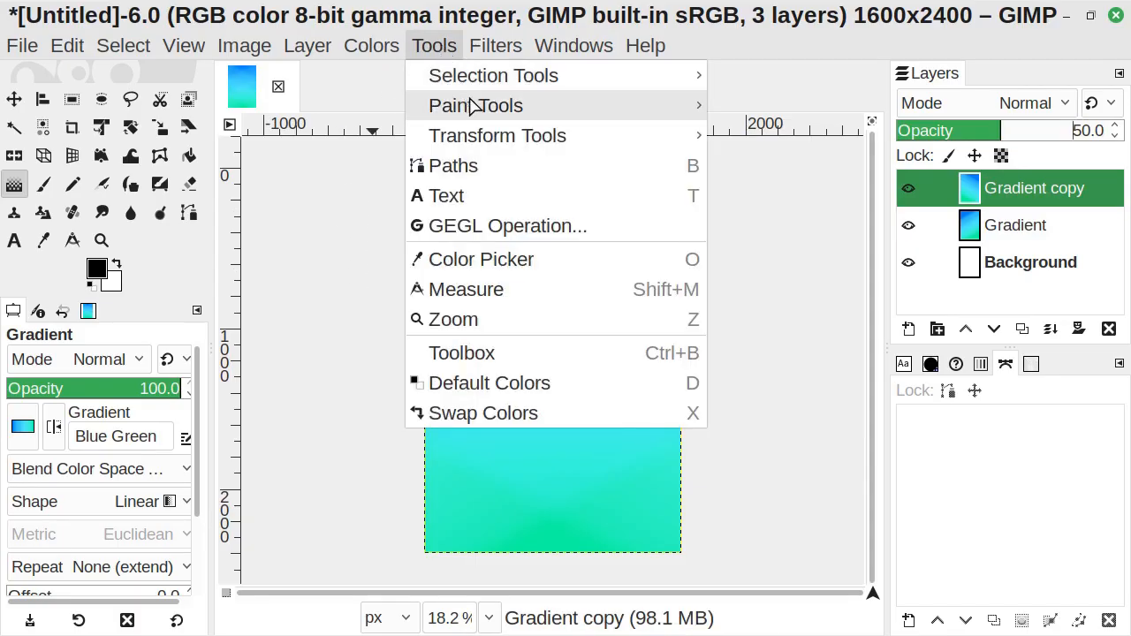
pyautogui.moveTo(606, 147)
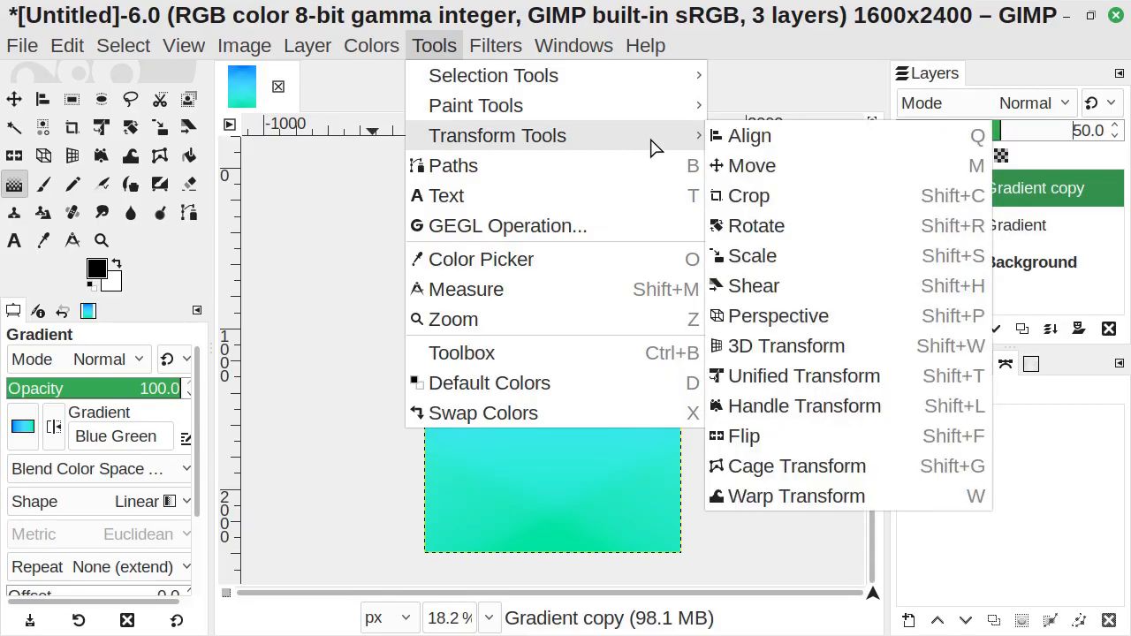
pyautogui.click(853, 208)
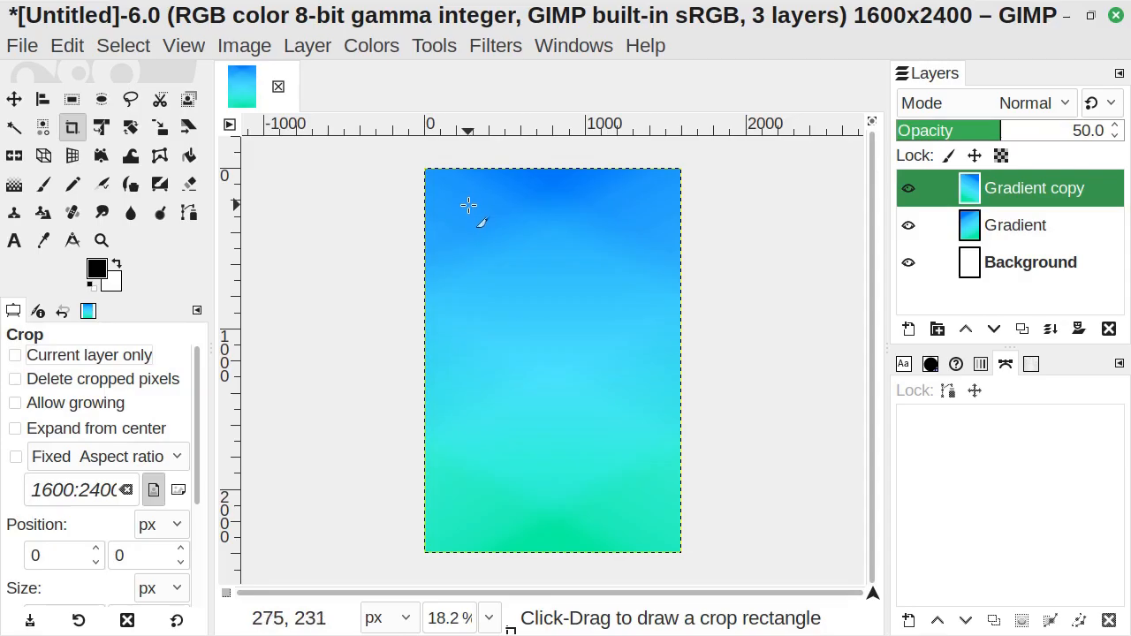
pyautogui.moveTo(468, 208); pyautogui.dragTo(617, 319)
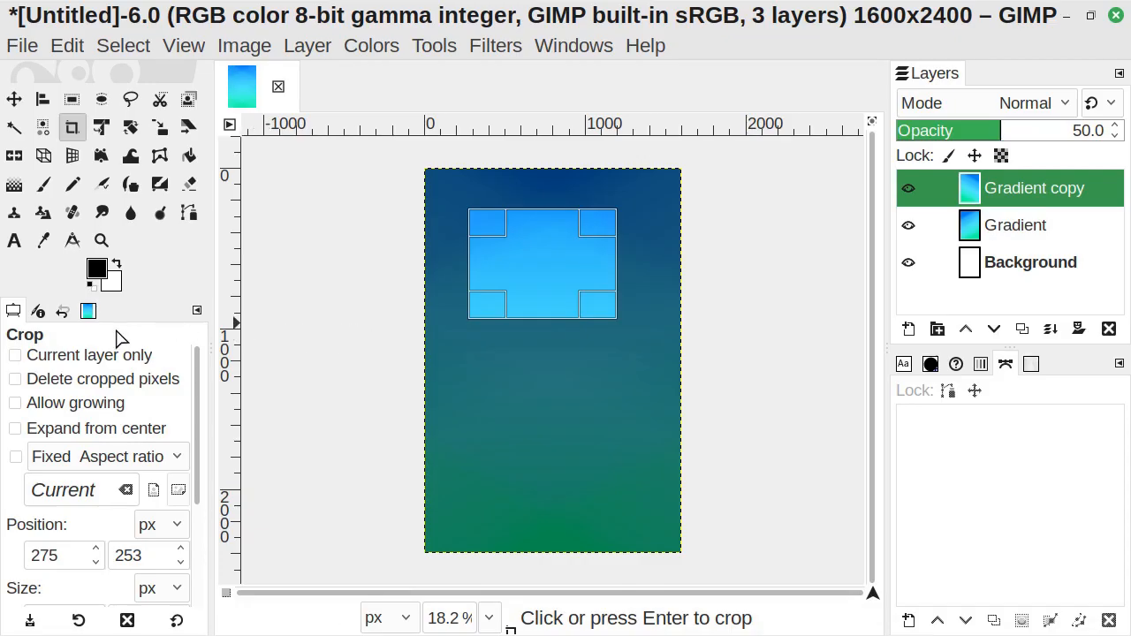
pyautogui.click(42, 356)
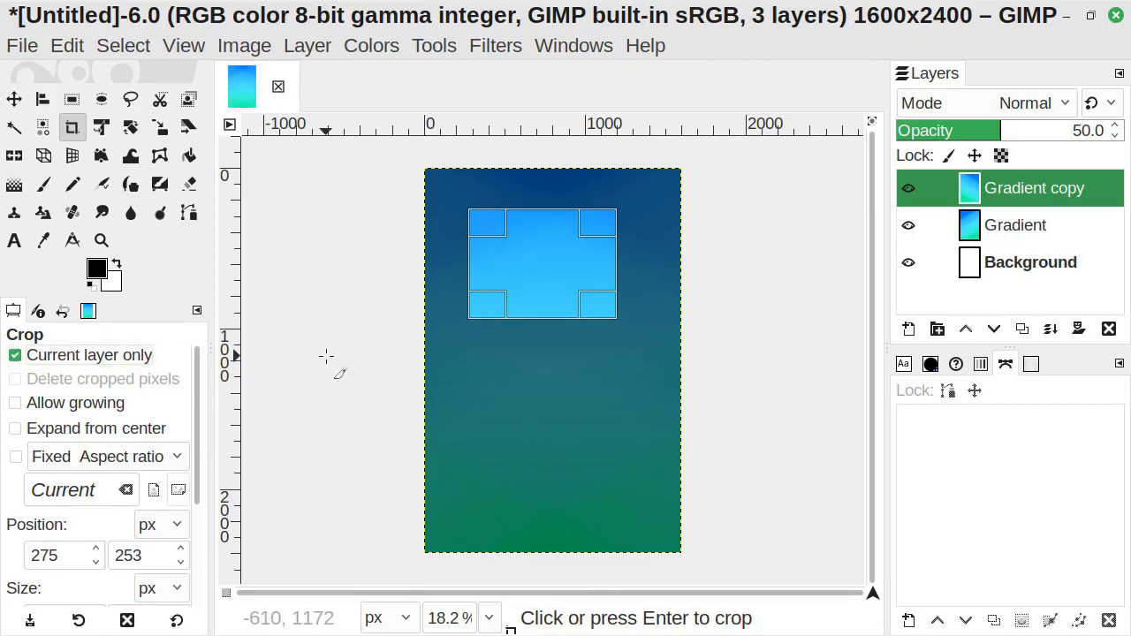
# Set the crop area to position 100, 100 and size 1400 by 2200 px, and crop the gradient copy to it.
pyautogui.scroll(-2, 197, 442)
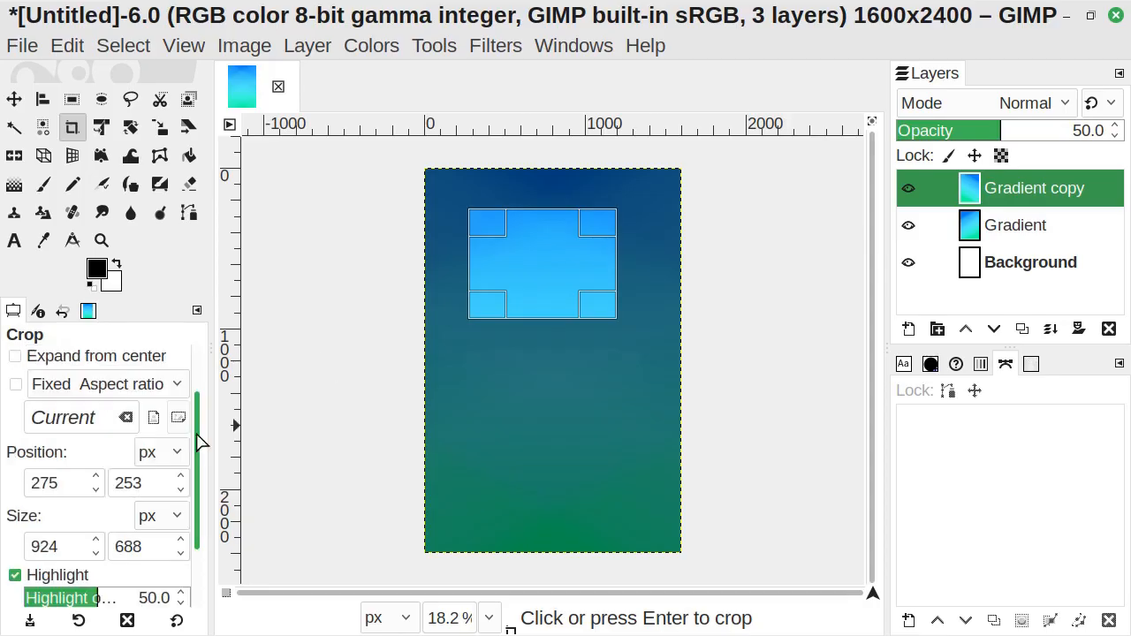
pyautogui.moveTo(198, 441)
pyautogui.mouseDown()
pyautogui.moveTo(200, 375)
pyautogui.moveTo(200, 449)
pyautogui.mouseUp()
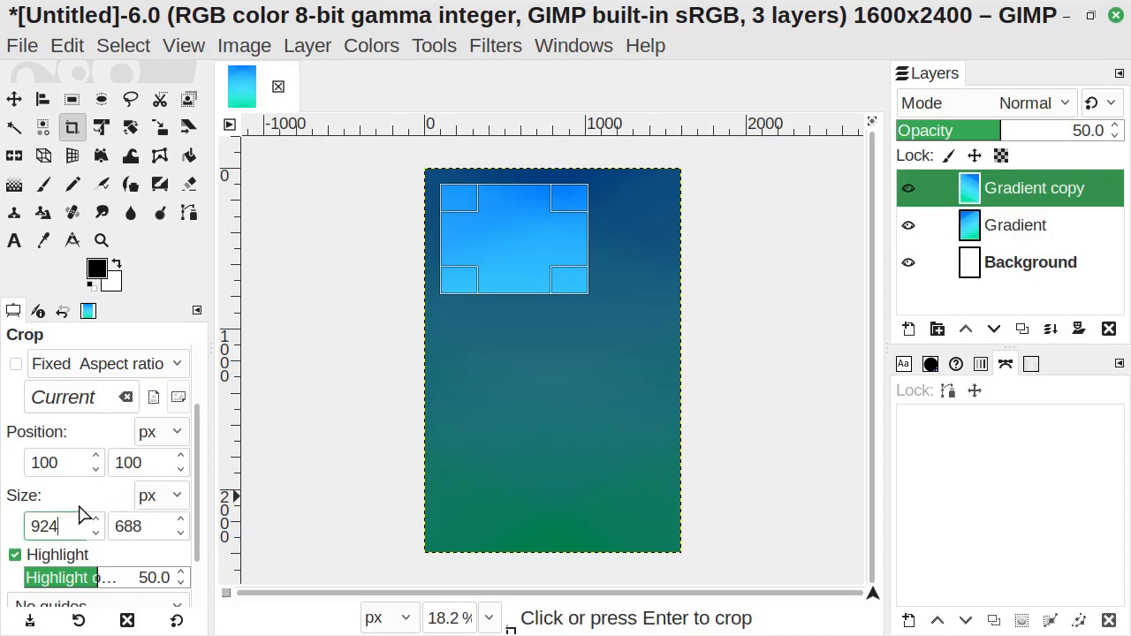
pyautogui.moveTo(70, 524); pyautogui.dragTo(3, 517)
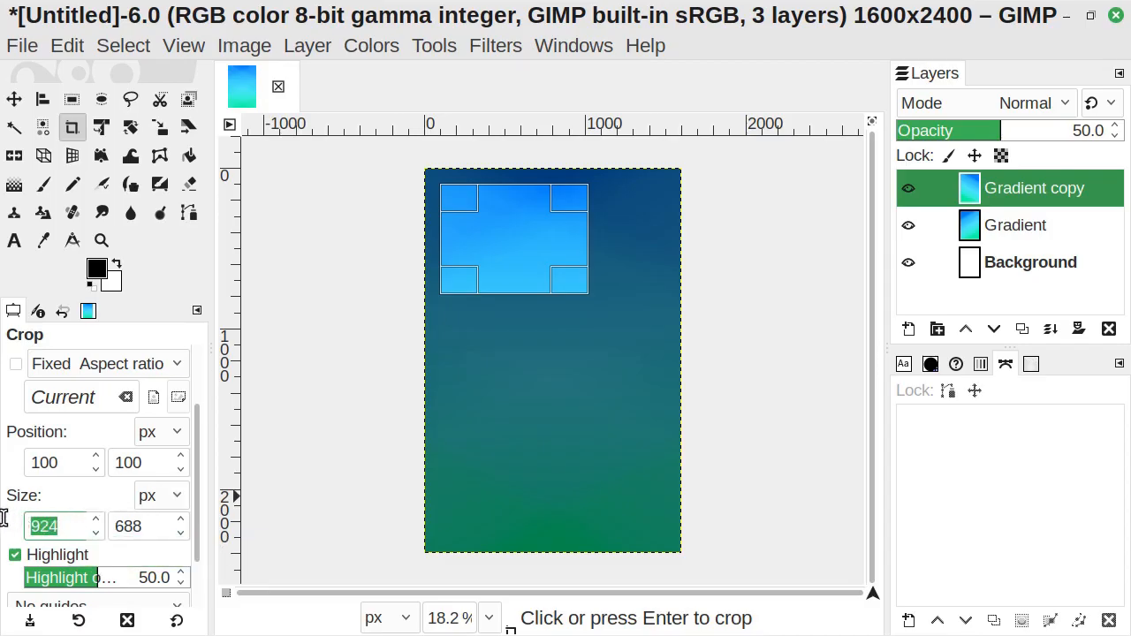
pyautogui.write('1400')
pyautogui.press('Tab')
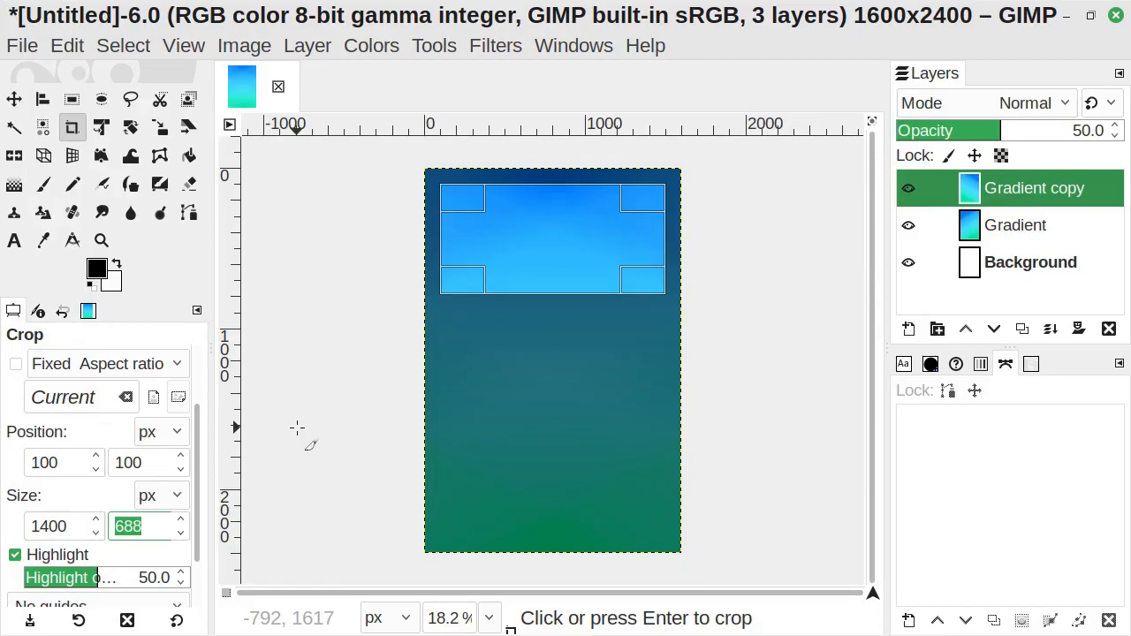
pyautogui.write('2200')
pyautogui.hotkey('shift', 'Tab')
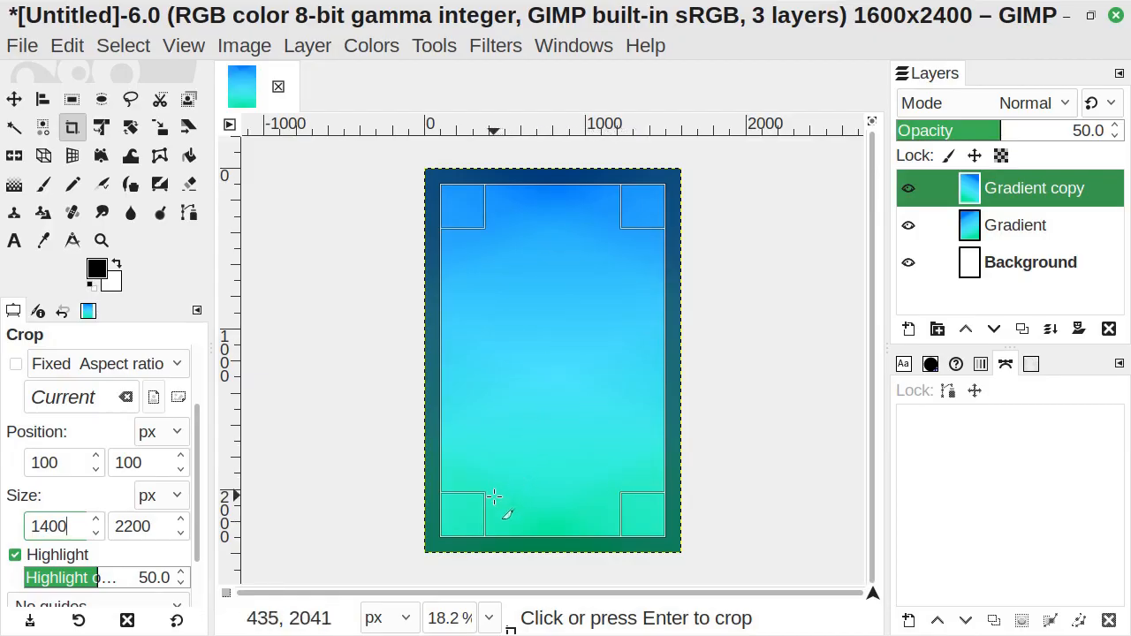
pyautogui.click(456, 523)
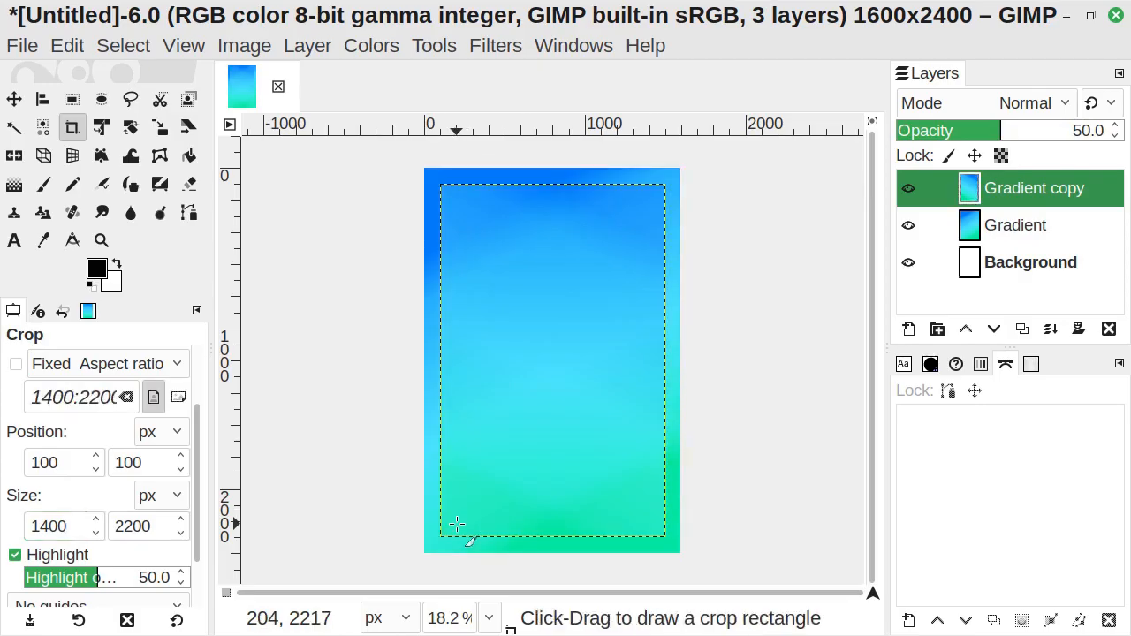
# Make the Background layer active.
pyautogui.click(1030, 262)
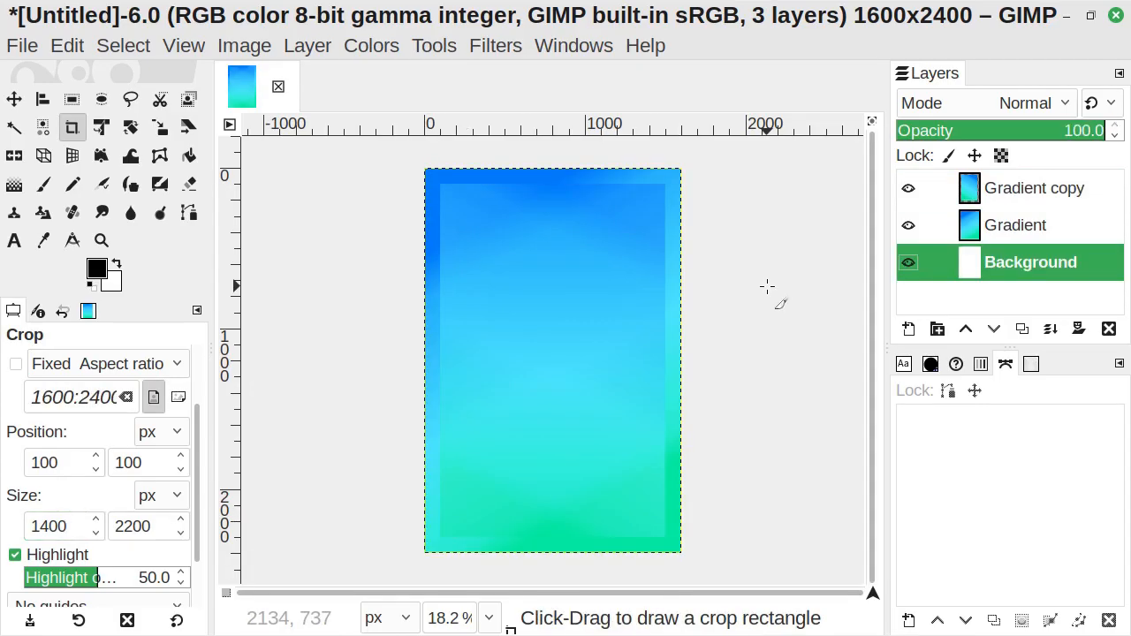